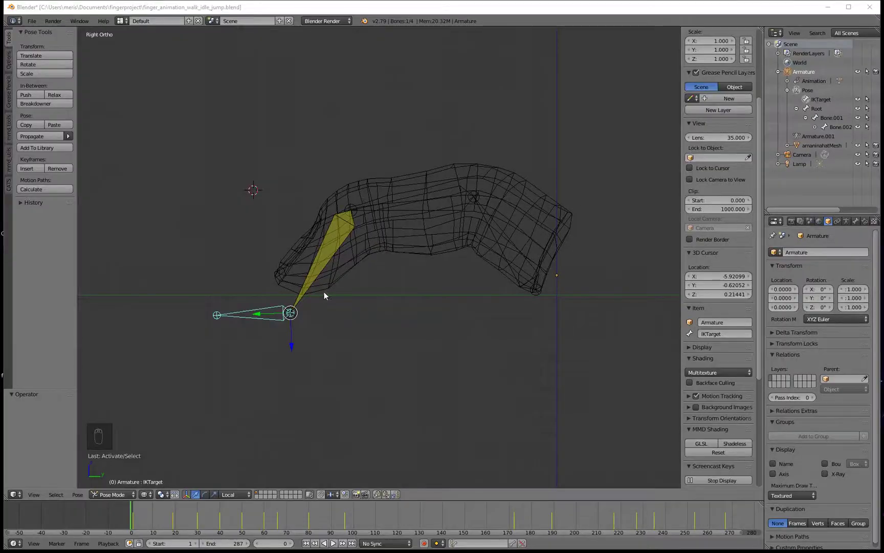
# Select the finger mesh and then Bone.001 of the finger armature.
pyautogui.click(290, 277)
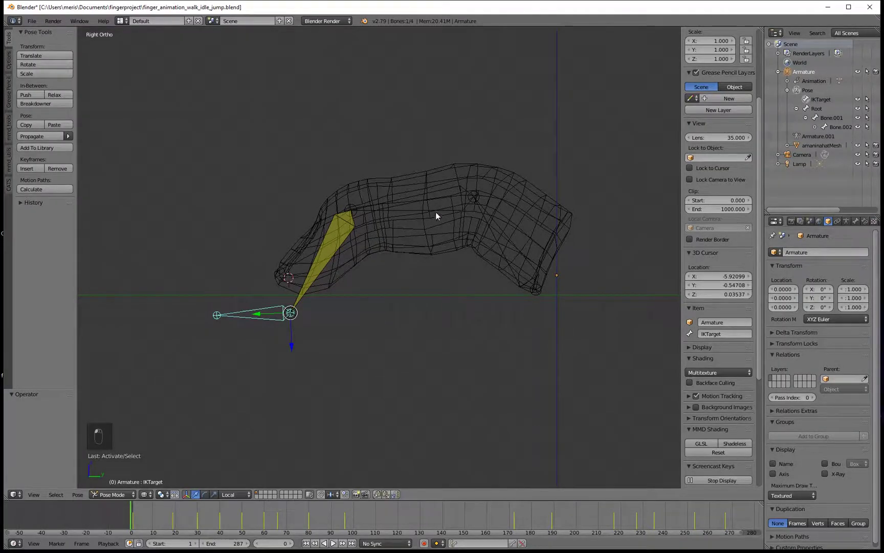
pyautogui.scroll(-3, 331, 242)
pyautogui.scroll(6, 339, 214)
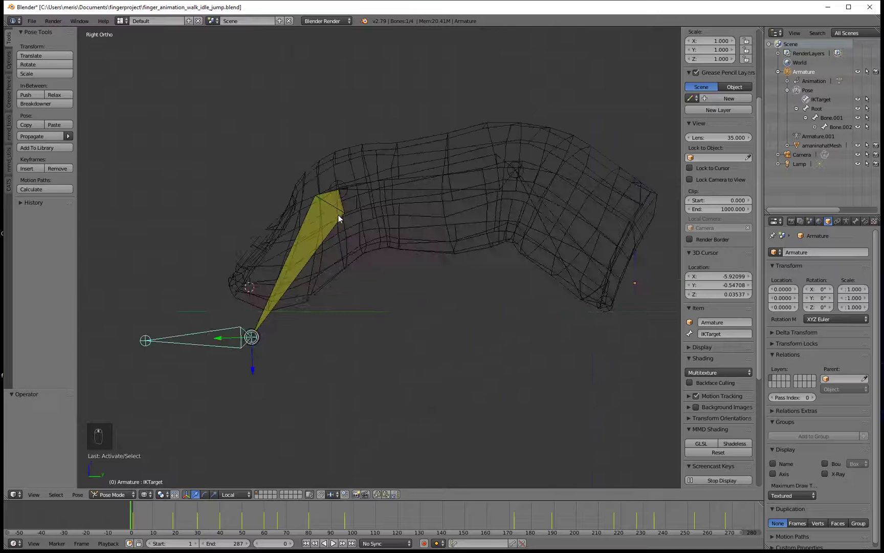
pyautogui.scroll(-5, 444, 346)
pyautogui.scroll(3, 479, 288)
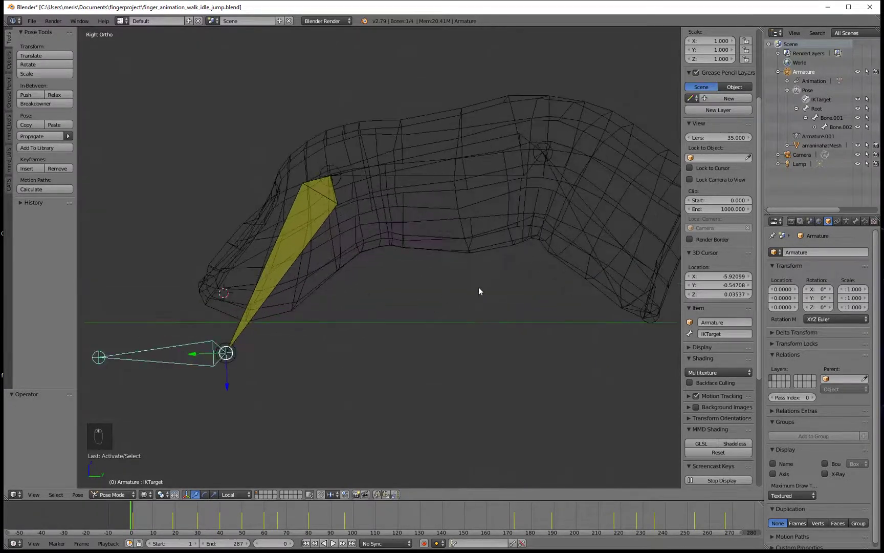
pyautogui.scroll(-2, 427, 287)
pyautogui.rightClick(439, 169)
pyautogui.scroll(-2, 434, 194)
pyautogui.rightClick(430, 239)
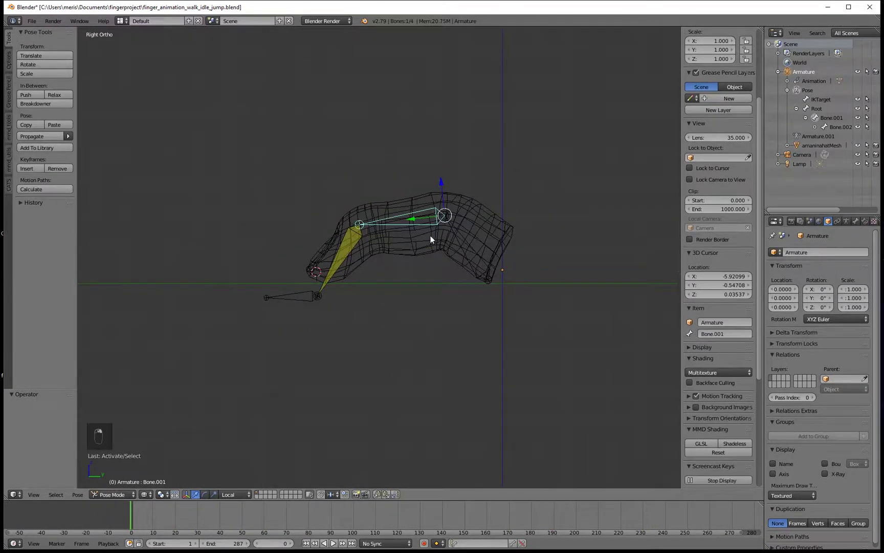
pyautogui.scroll(1, 440, 313)
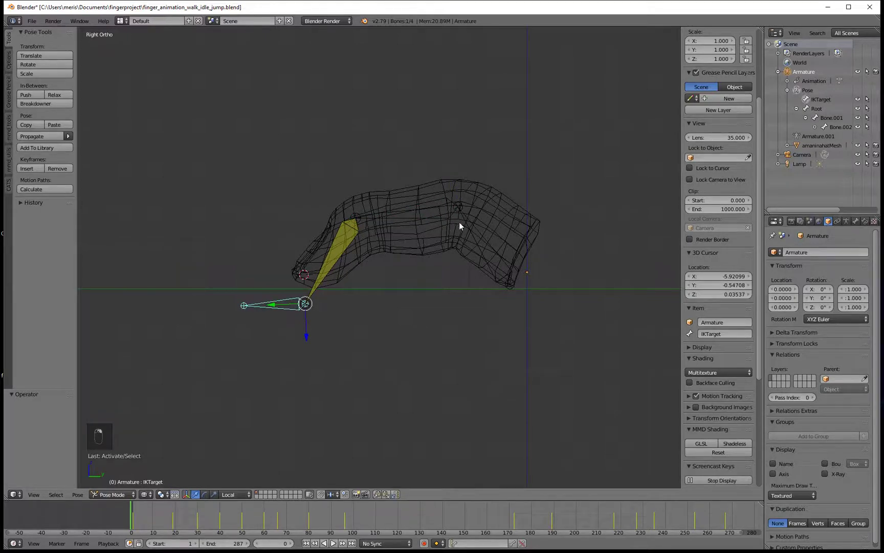
# In Edit Mode, add a new bone, scale it to 0.215 and move it below the finger mesh.
pyautogui.press('Tab')
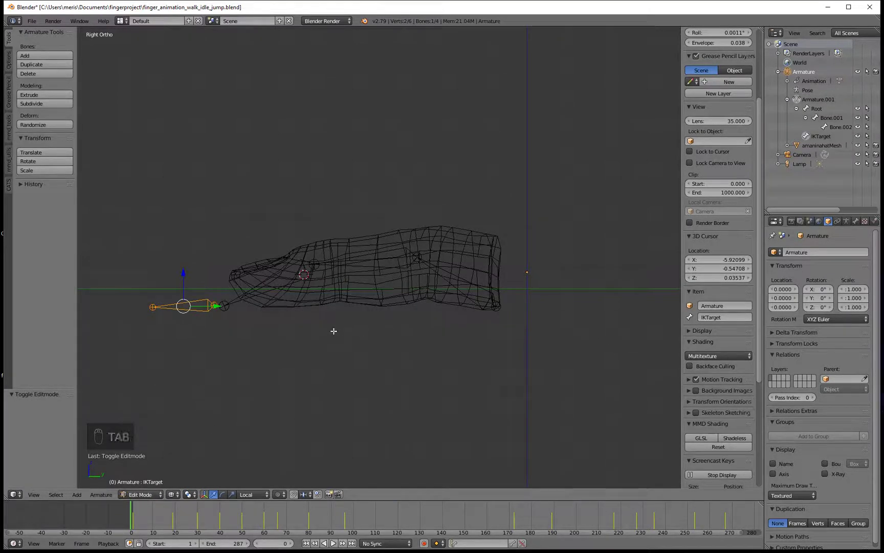
pyautogui.hotkey('shift', 'a')
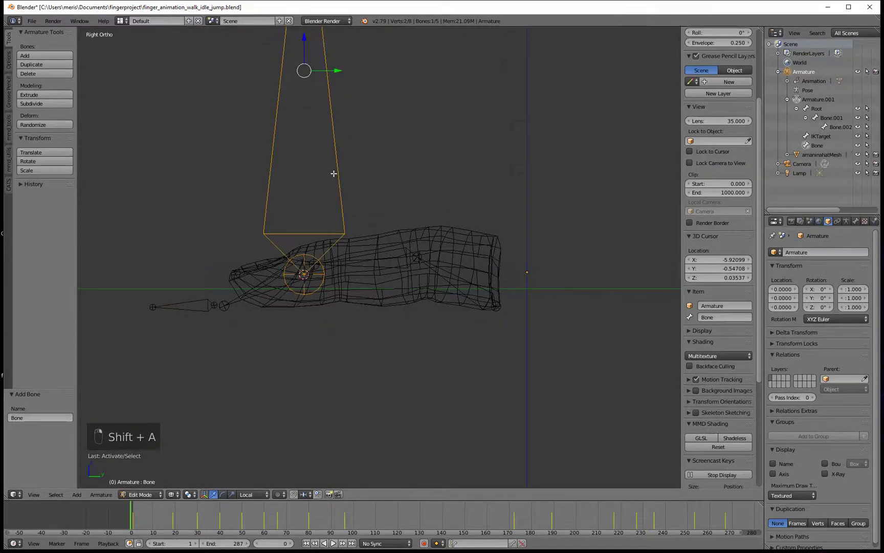
pyautogui.scroll(-4, 334, 174)
pyautogui.press('s')
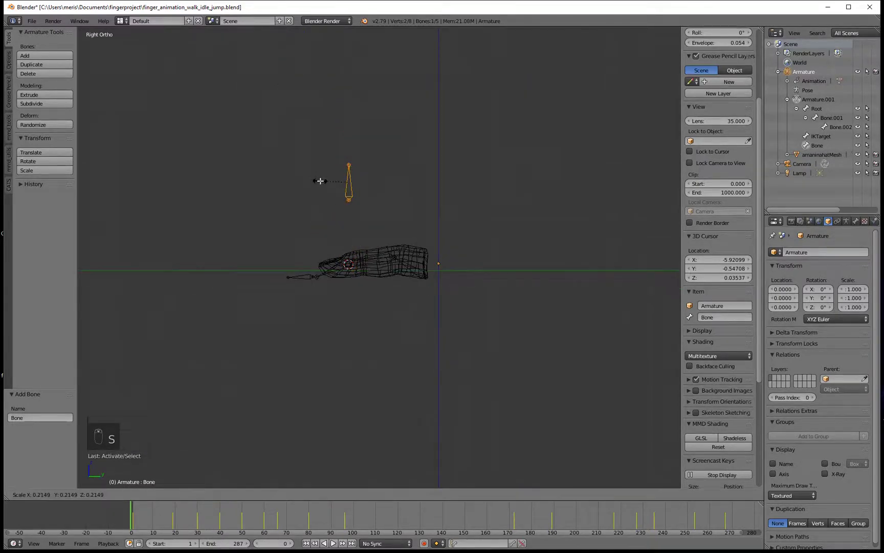
pyautogui.click(320, 180)
pyautogui.press('g')
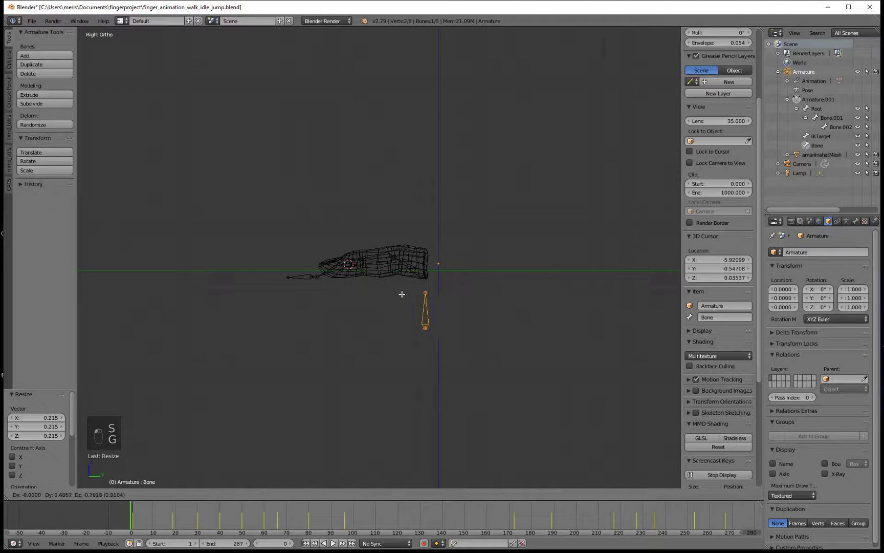
pyautogui.click(401, 295)
pyautogui.scroll(4, 397, 297)
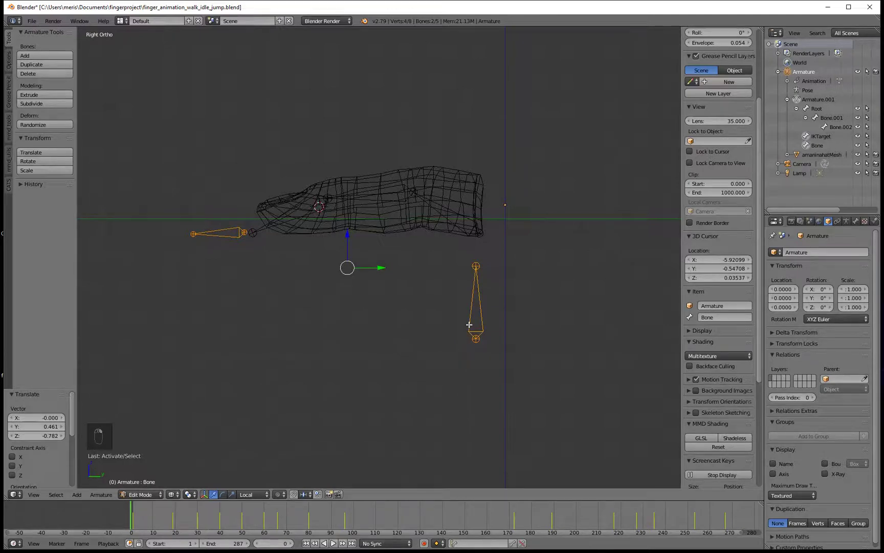
# Parent IKTarget to the new bone with Keep Offset, then test-move the bone and cancel.
pyautogui.hotkey('ctrl', 'p')
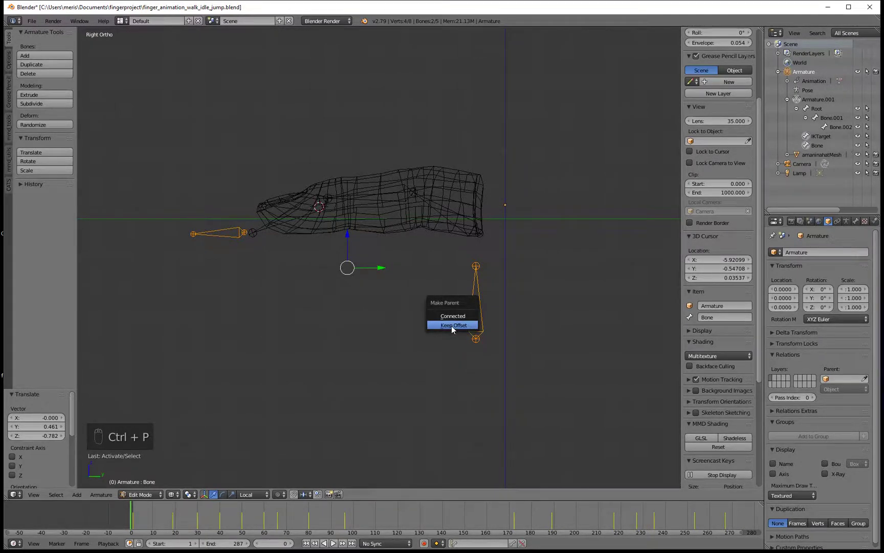
pyautogui.click(451, 325)
pyautogui.scroll(1, 452, 339)
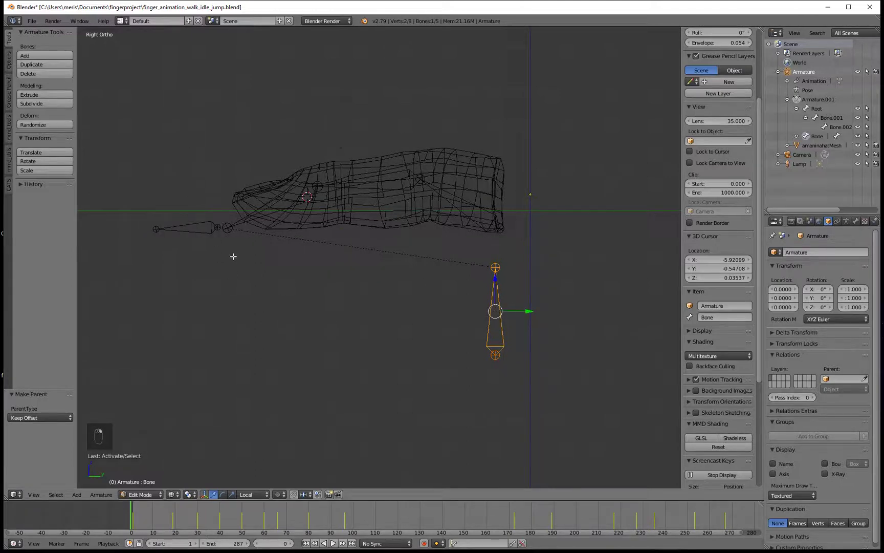
pyautogui.press('g')
pyautogui.rightClick(212, 238)
pyautogui.scroll(5, 493, 249)
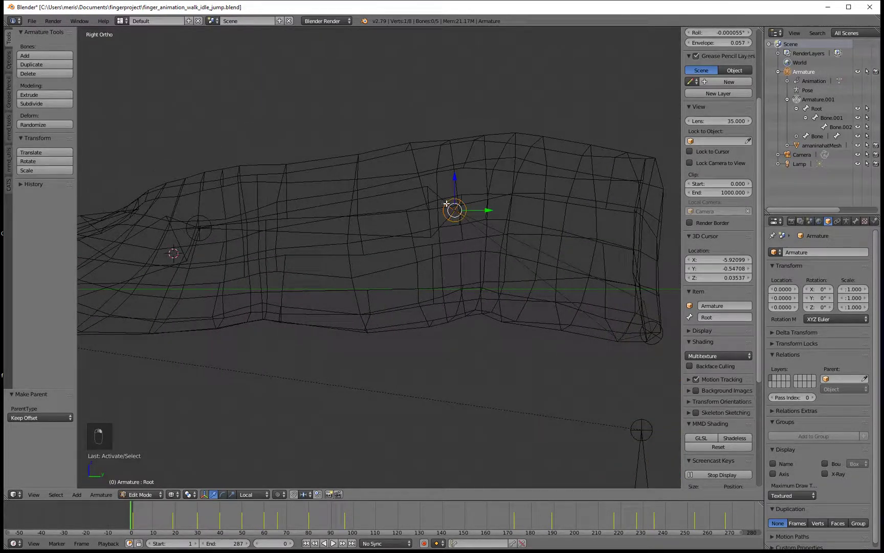
pyautogui.scroll(-6, 447, 203)
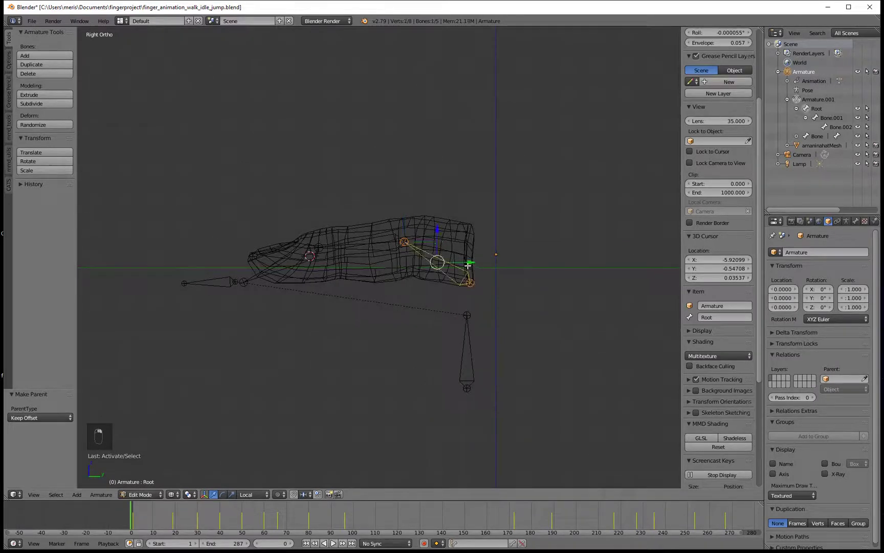
# Parent the Root bone to the new bone with Keep Offset, then test-drag the bone and cancel.
pyautogui.hotkey('ctrl', 'p')
pyautogui.click(459, 362)
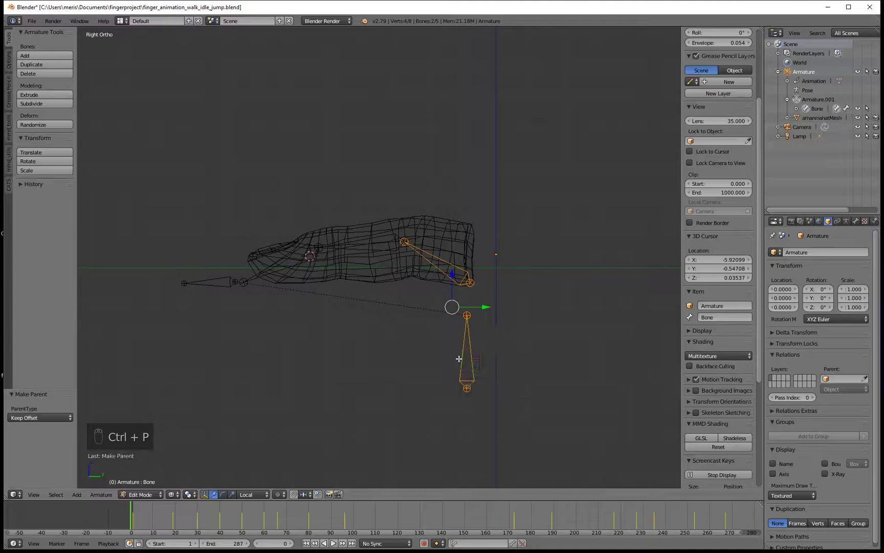
pyautogui.scroll(4, 488, 354)
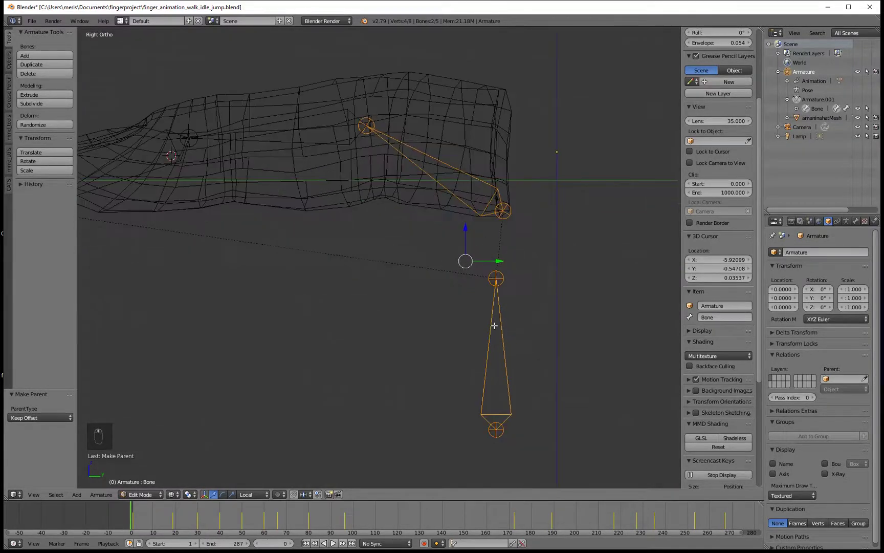
pyautogui.rightClick(501, 353)
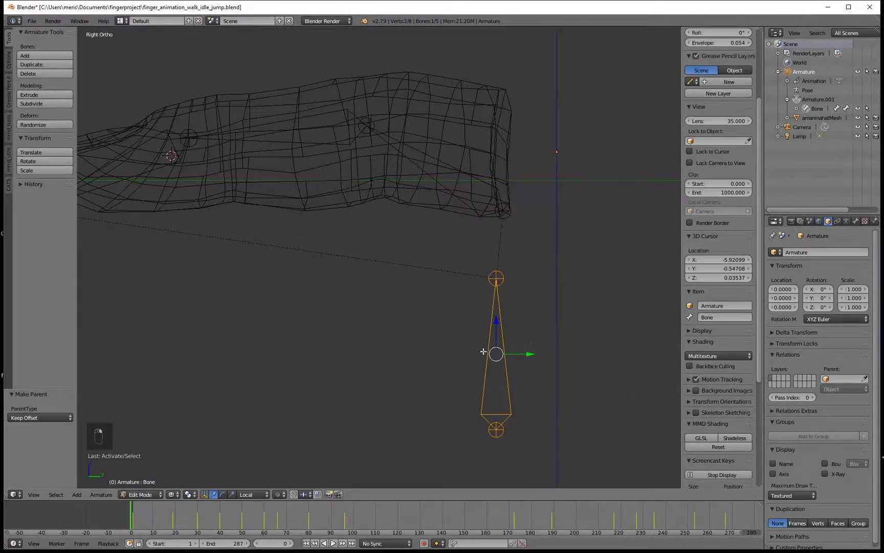
pyautogui.rightClick(457, 173)
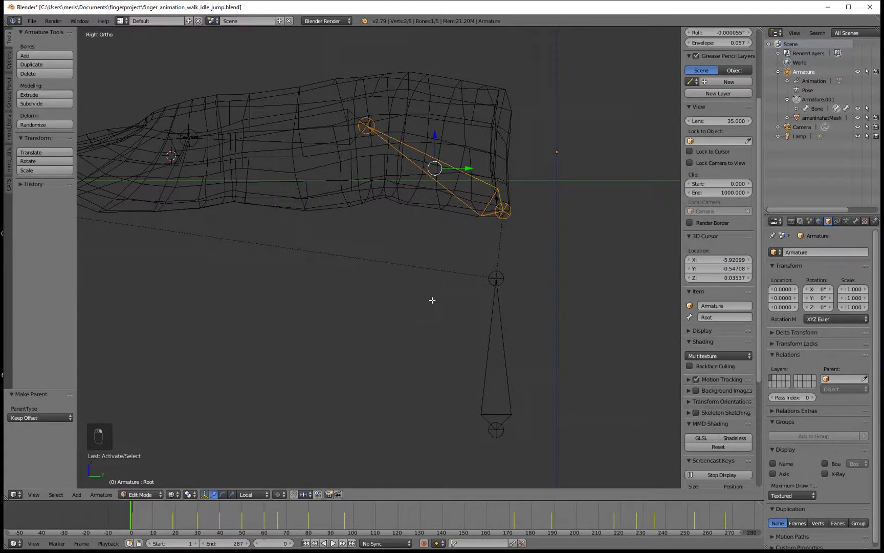
pyautogui.scroll(-3, 432, 300)
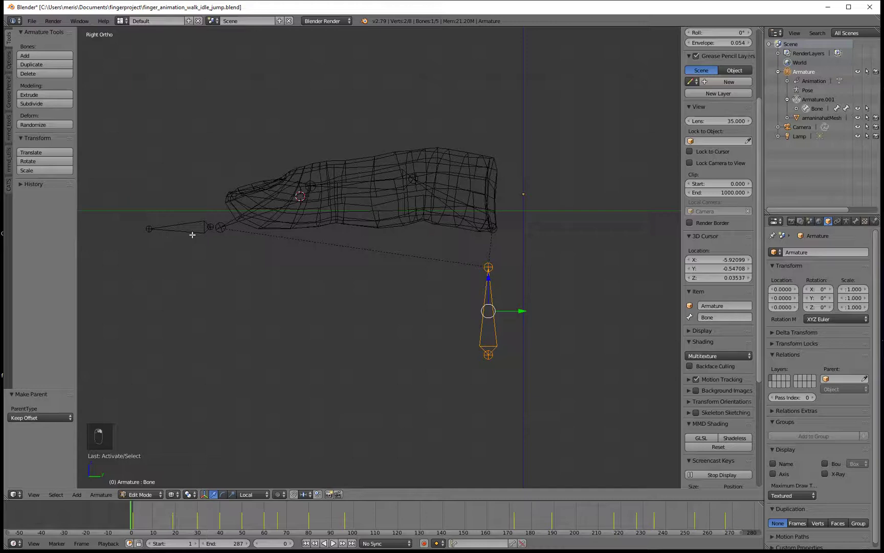
pyautogui.moveTo(415, 284); pyautogui.dragTo(546, 363, button='right')
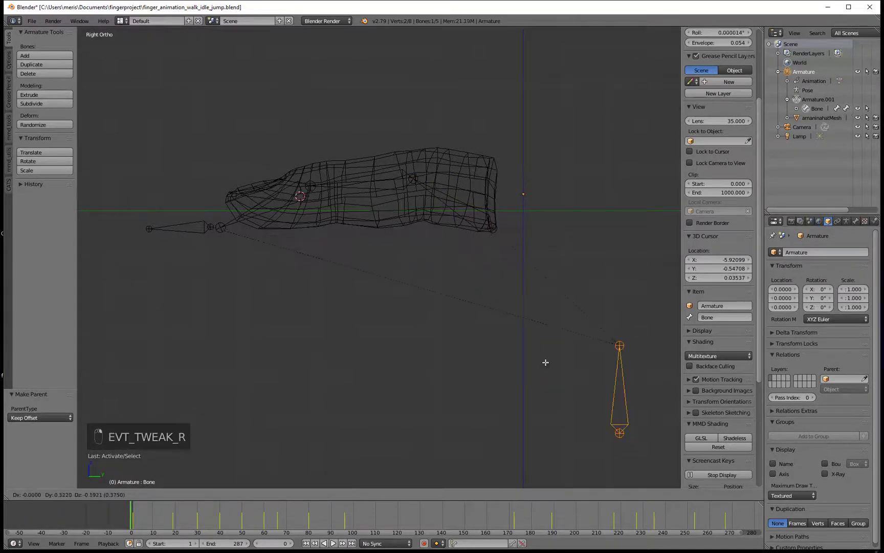
pyautogui.rightClick(507, 367)
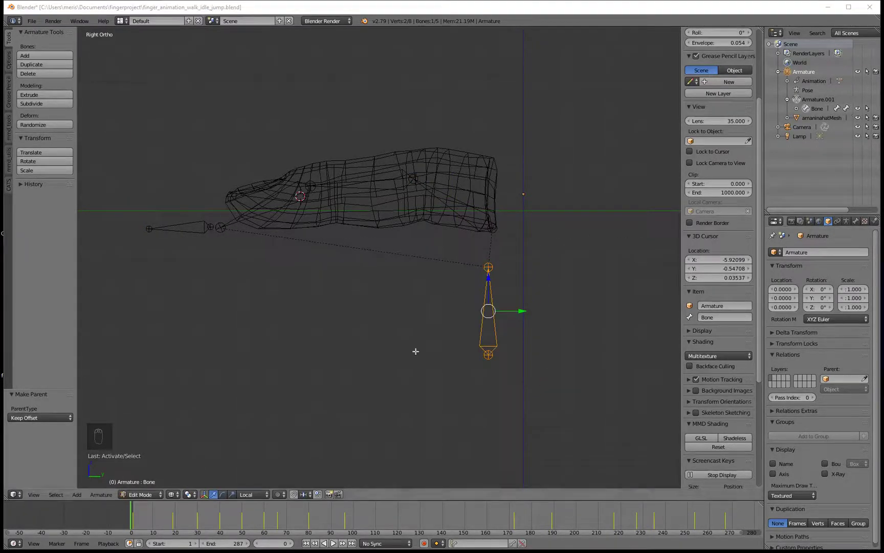
# Switch to Pose Mode and move the root bone to a new spot below the finger.
pyautogui.click(151, 495)
pyautogui.click(144, 464)
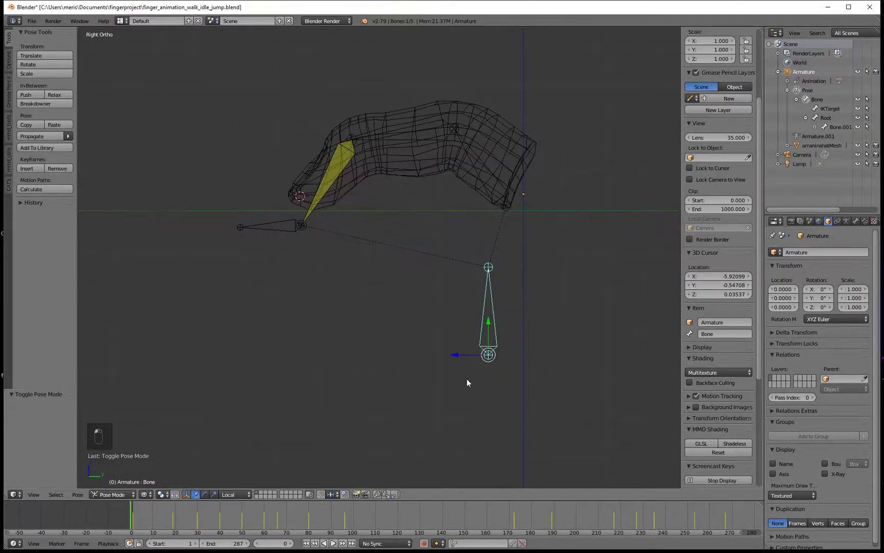
pyautogui.rightClick(496, 340)
pyautogui.press('g')
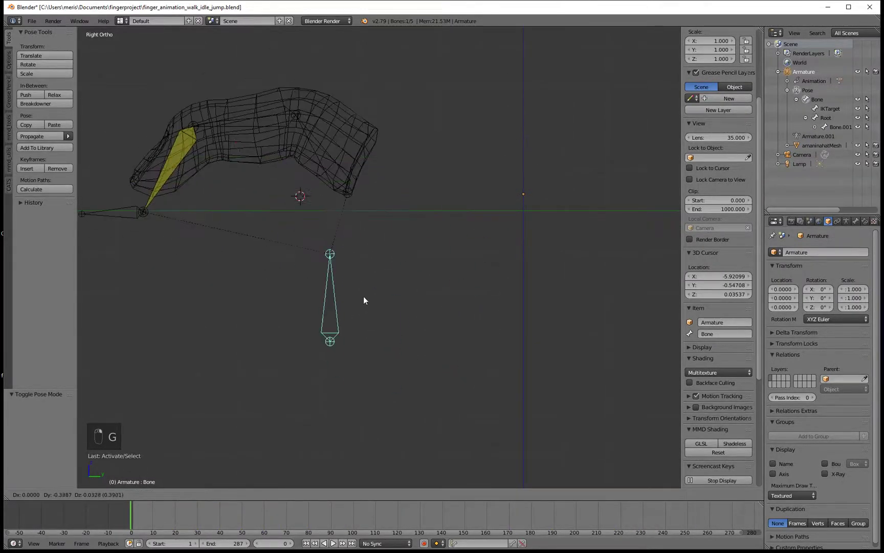
pyautogui.rightClick(381, 353)
pyautogui.press('space')
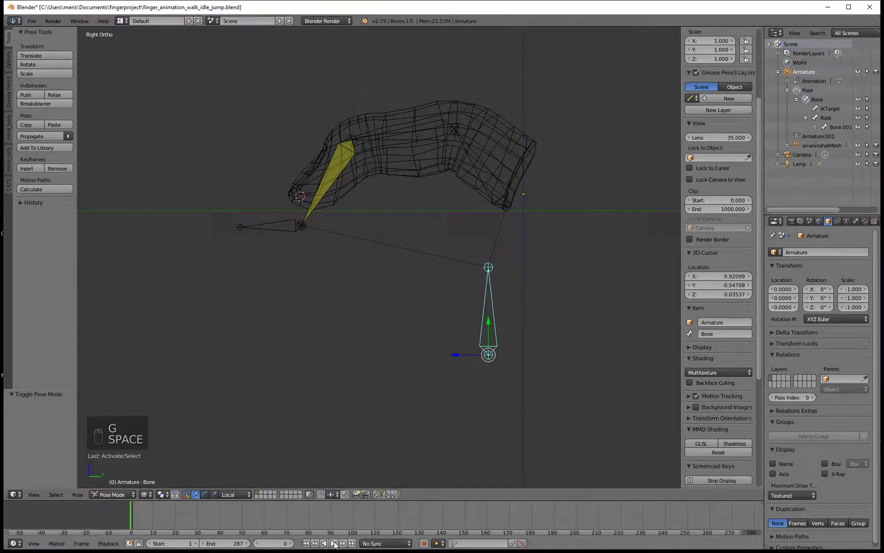
pyautogui.press('g')
pyautogui.rightClick(523, 340)
pyautogui.scroll(-5, 523, 339)
pyautogui.press('g')
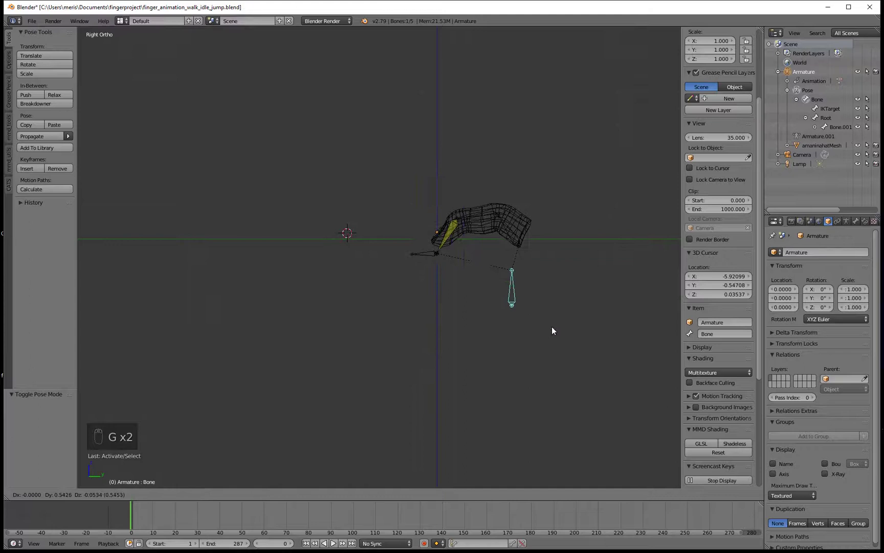
pyautogui.click(463, 320)
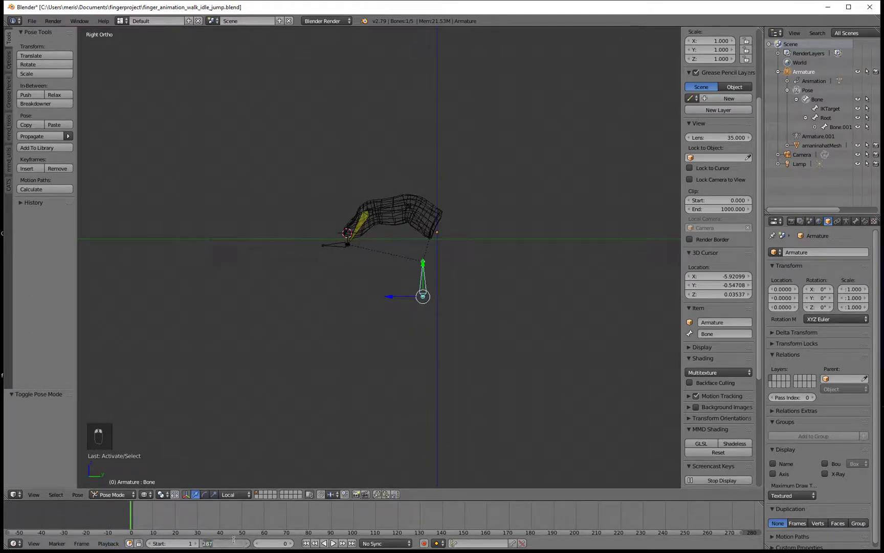
# Set the timeline end frame to 40, start playback and reposition the root bone.
pyautogui.write('40')
pyautogui.press('Return')
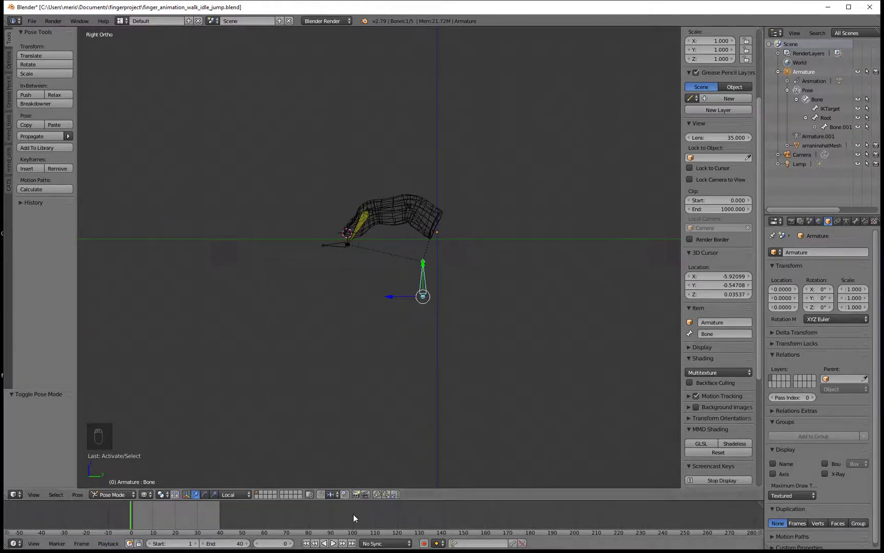
pyautogui.click(335, 544)
pyautogui.press('g')
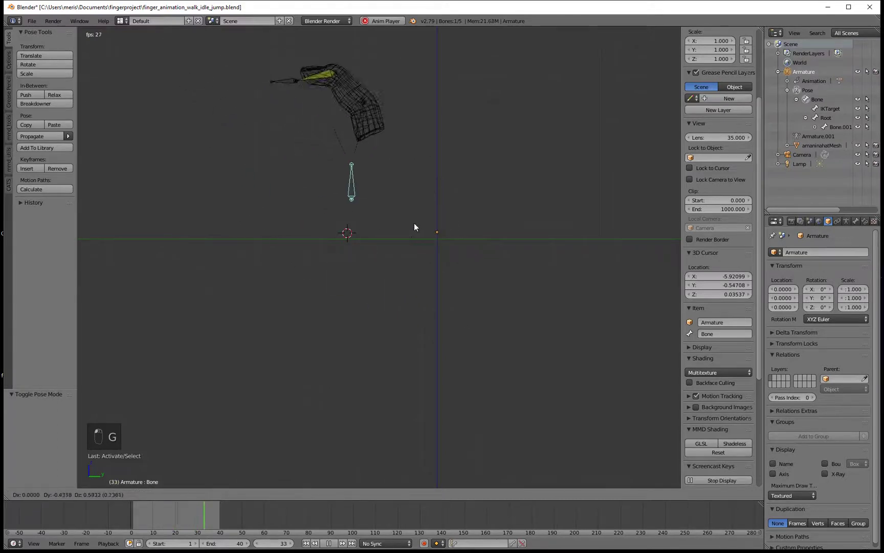
pyautogui.click(464, 317)
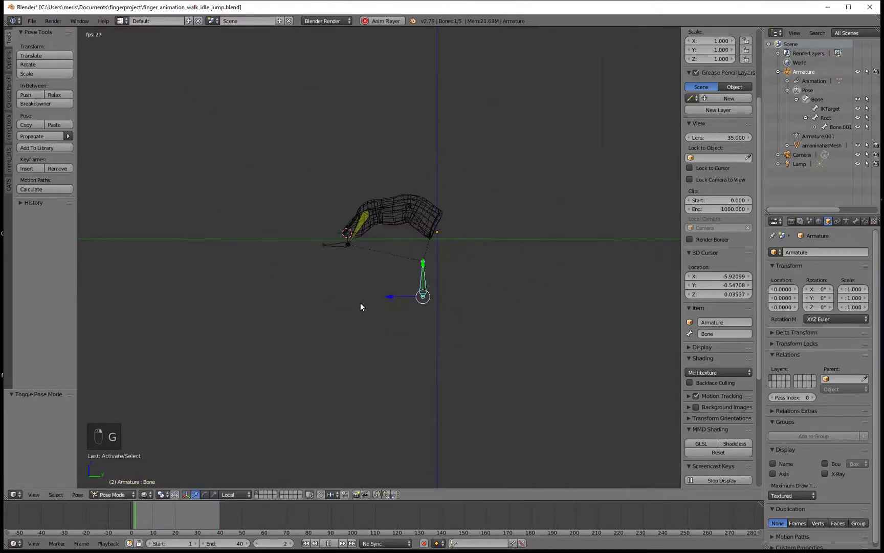
# During playback, slide the root bone along its local axis, then cancel the move.
pyautogui.keyDown('shift'); pyautogui.moveTo(428, 296); pyautogui.dragTo(416, 306, button='middle'); pyautogui.keyUp('shift')
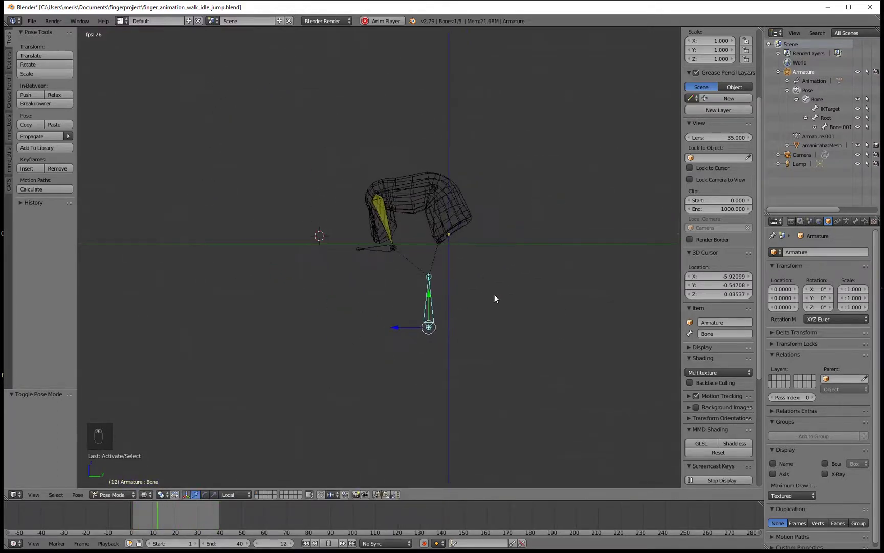
pyautogui.keyDown('shift'); pyautogui.moveTo(301, 320); pyautogui.dragTo(468, 304, button='middle'); pyautogui.keyUp('shift')
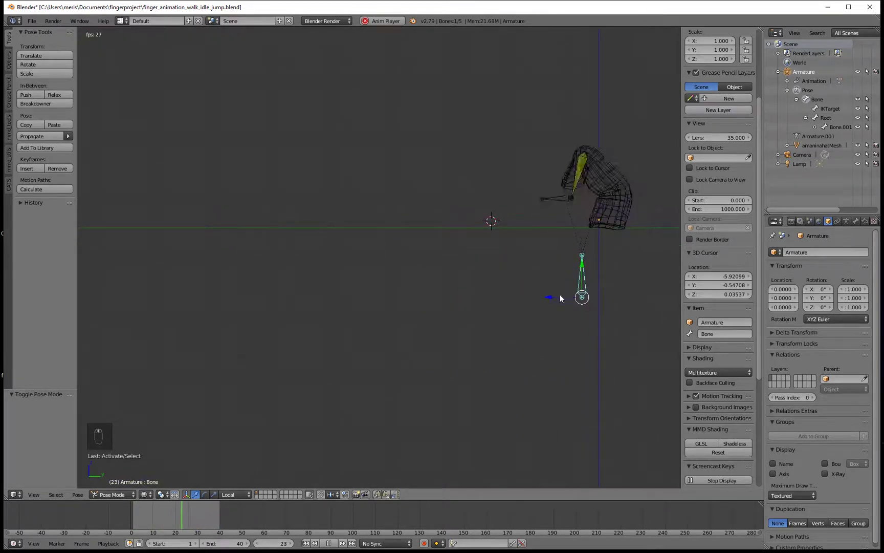
pyautogui.moveTo(557, 295)
pyautogui.mouseDown()
pyautogui.moveTo(403, 309)
pyautogui.moveTo(112, 304)
pyautogui.moveTo(568, 335)
pyautogui.moveTo(564, 293)
pyautogui.mouseUp()
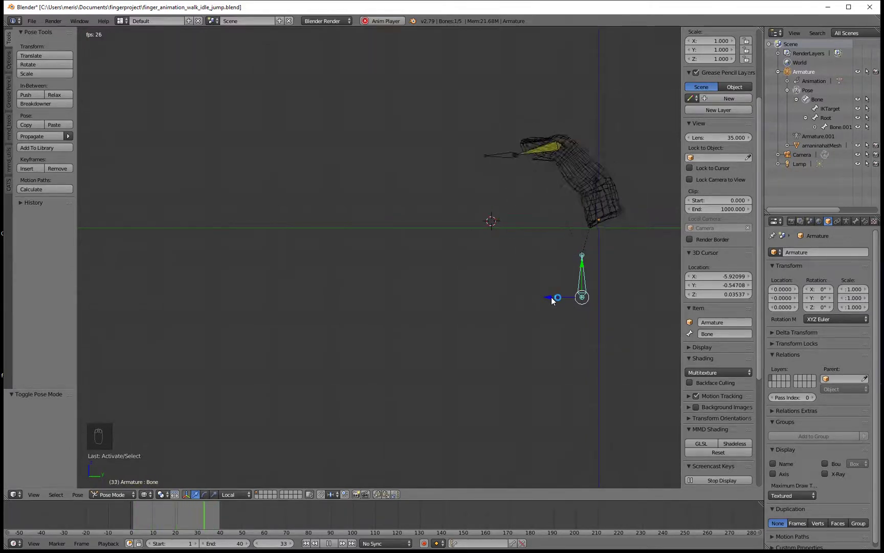
pyautogui.moveTo(552, 298); pyautogui.dragTo(326, 321)
pyautogui.press('Escape')
# Recentre the view on the finger and slide the root bone along its local axis again.
pyautogui.keyDown('shift'); pyautogui.moveTo(590, 332); pyautogui.dragTo(460, 325, button='middle'); pyautogui.keyUp('shift')
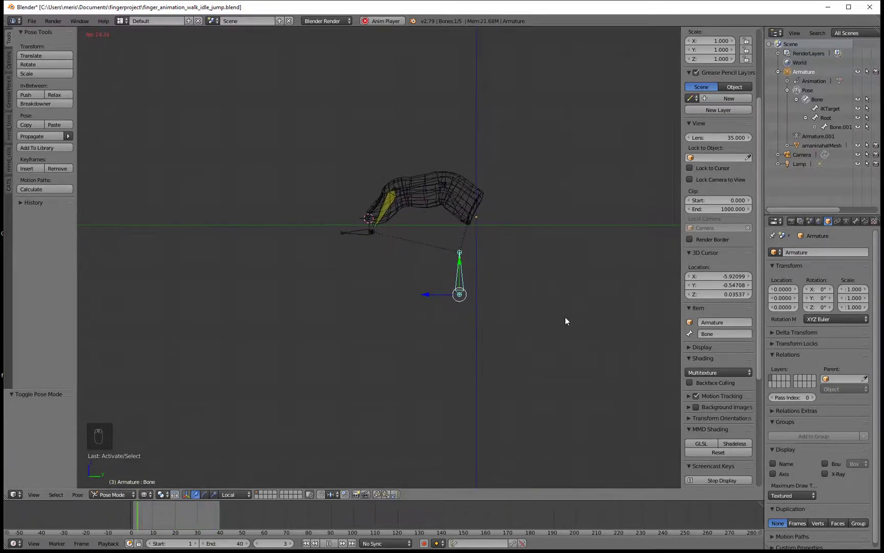
pyautogui.keyDown('shift'); pyautogui.moveTo(543, 260); pyautogui.dragTo(492, 306, button='middle'); pyautogui.keyUp('shift')
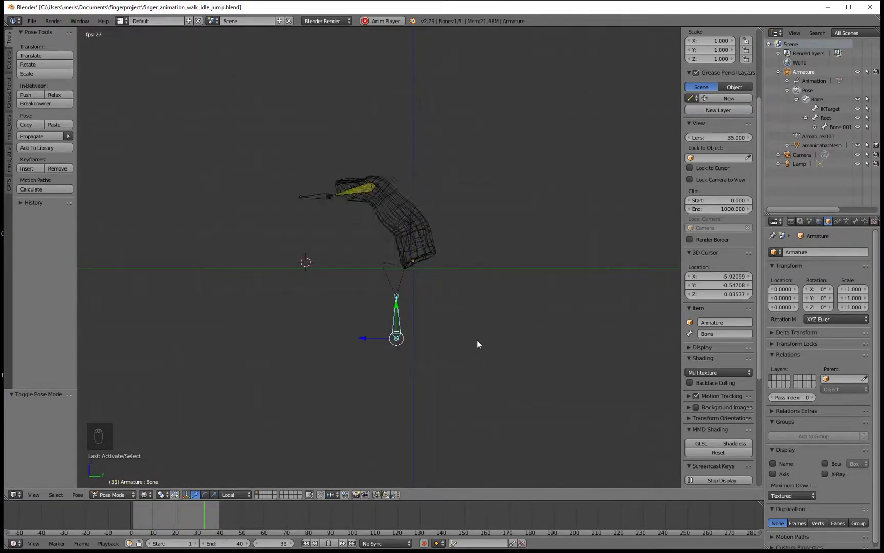
pyautogui.scroll(2, 433, 358)
pyautogui.keyDown('shift'); pyautogui.moveTo(432, 358); pyautogui.dragTo(460, 322, button='middle'); pyautogui.keyUp('shift')
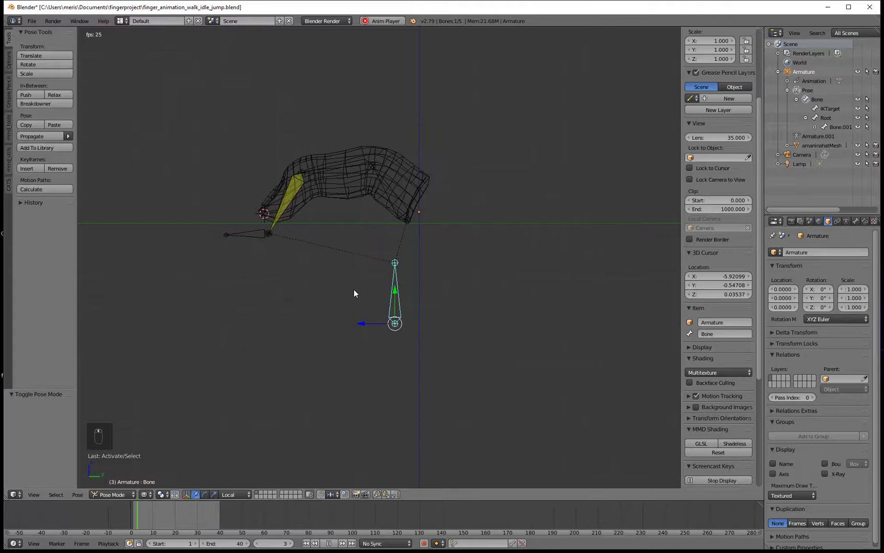
pyautogui.keyDown('shift'); pyautogui.moveTo(354, 289); pyautogui.dragTo(375, 330, button='middle'); pyautogui.keyUp('shift')
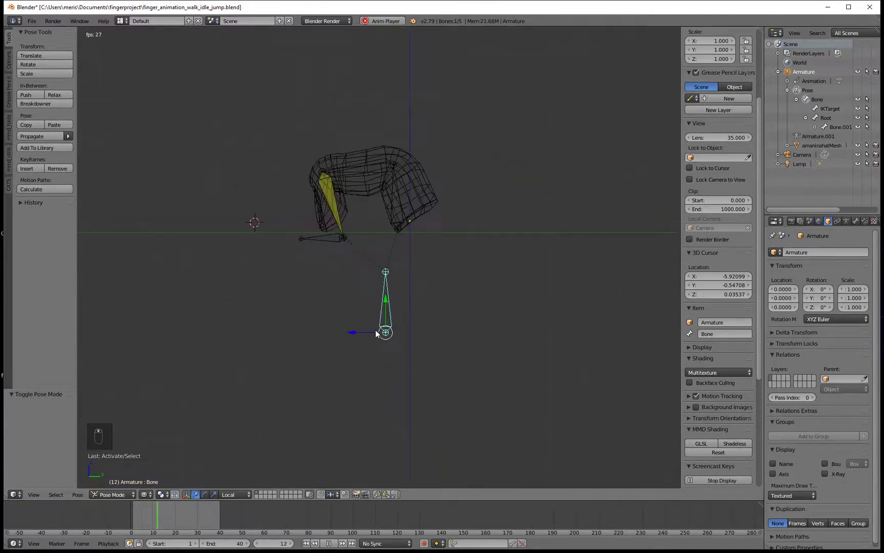
pyautogui.keyDown('shift'); pyautogui.moveTo(290, 333); pyautogui.dragTo(303, 339, button='middle'); pyautogui.keyUp('shift')
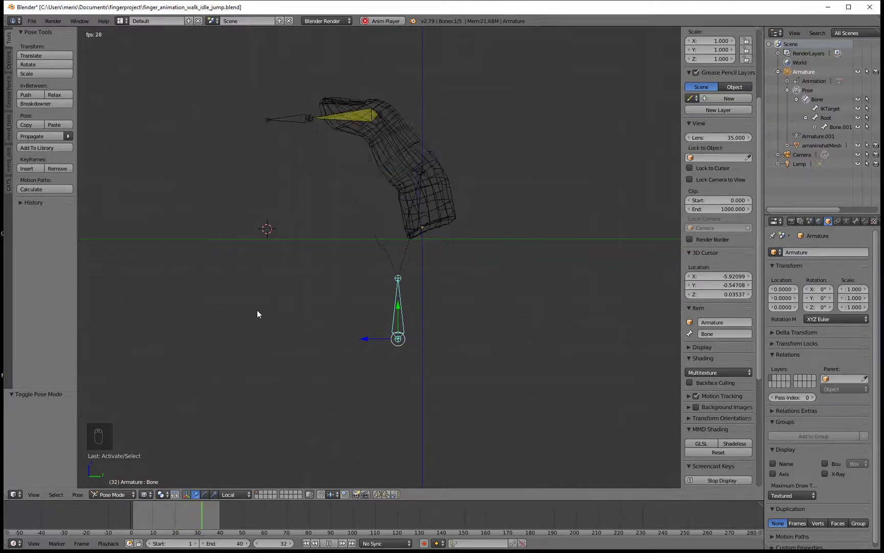
pyautogui.keyDown('shift'); pyautogui.moveTo(257, 311); pyautogui.dragTo(270, 302, button='middle'); pyautogui.keyUp('shift')
pyautogui.scroll(1, 483, 336)
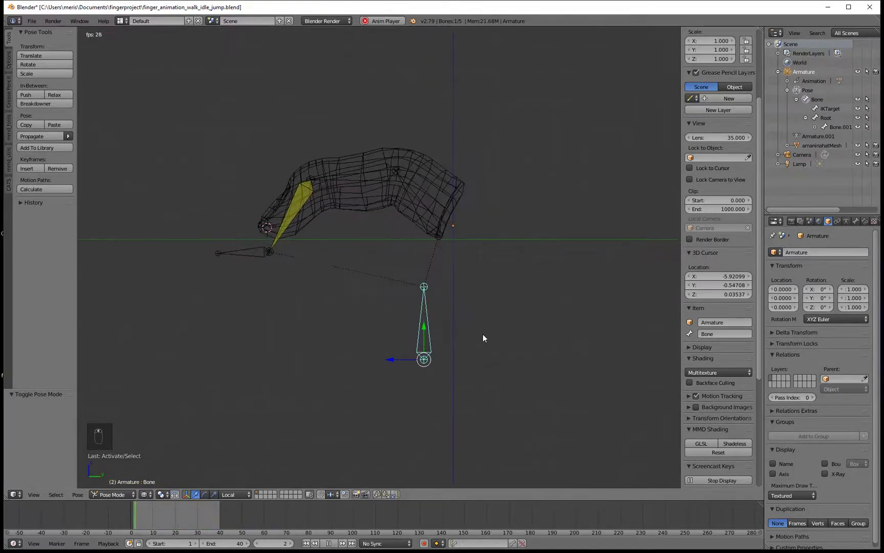
pyautogui.keyDown('shift'); pyautogui.moveTo(508, 362); pyautogui.dragTo(525, 376, button='middle'); pyautogui.keyUp('shift')
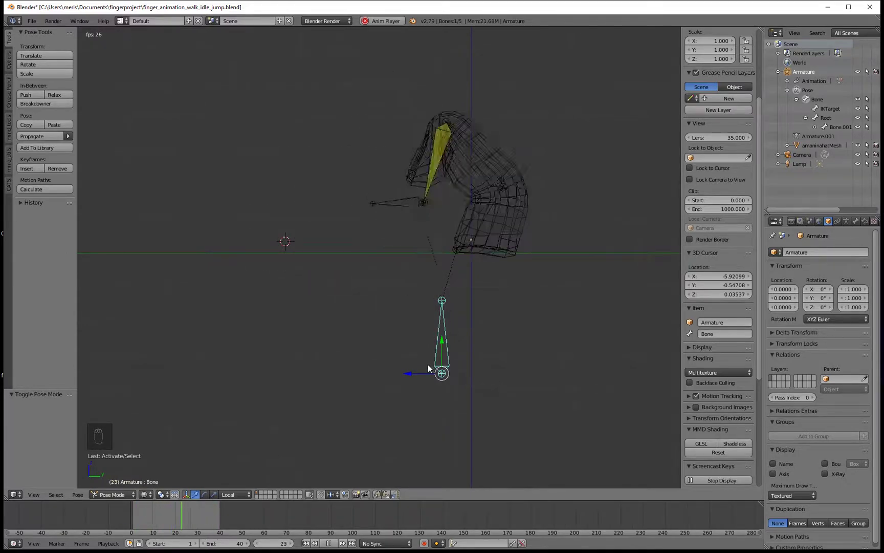
pyautogui.moveTo(411, 375); pyautogui.dragTo(546, 346)
pyautogui.keyDown('shift'); pyautogui.moveTo(545, 346); pyautogui.dragTo(488, 343, button='middle'); pyautogui.keyUp('shift')
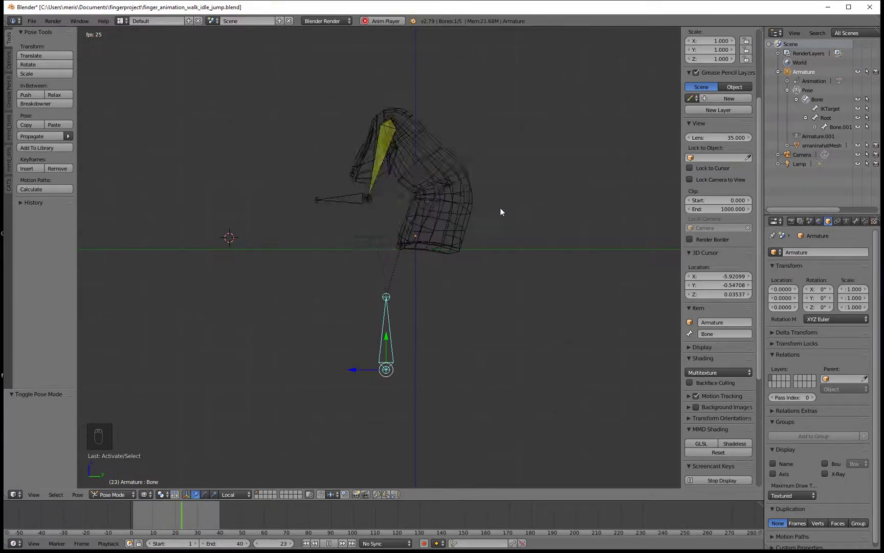
pyautogui.moveTo(355, 371); pyautogui.dragTo(436, 356)
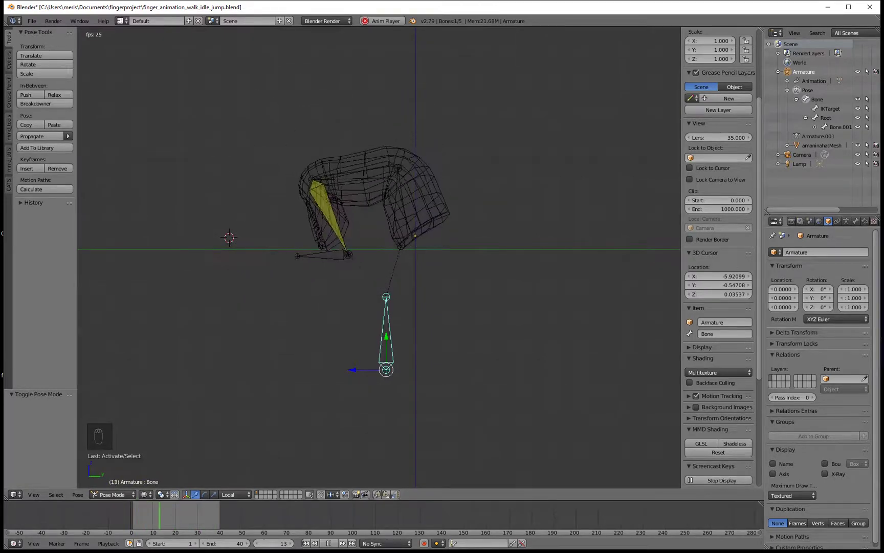
# Stop playback and keyframe the bone's location at frame 0 with Z -0.25.
pyautogui.press('Escape')
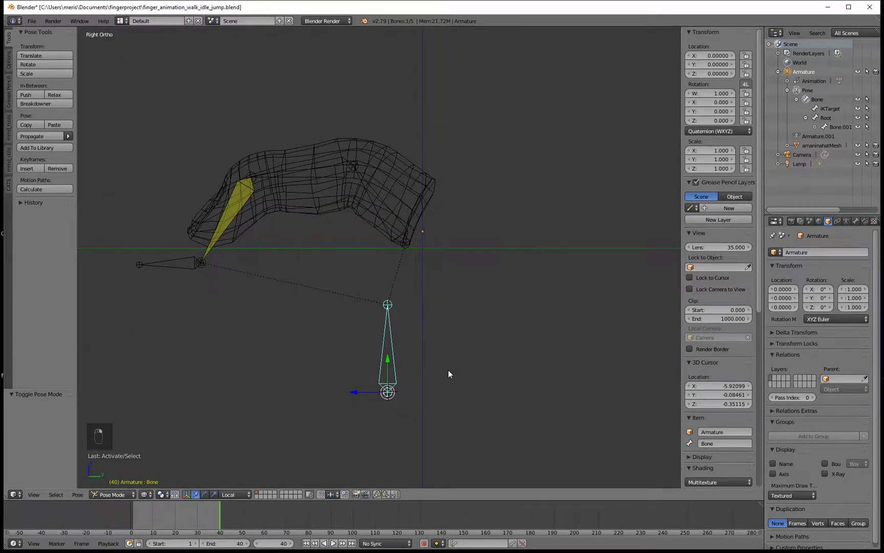
pyautogui.moveTo(225, 526); pyautogui.dragTo(131, 515)
pyautogui.click(702, 74)
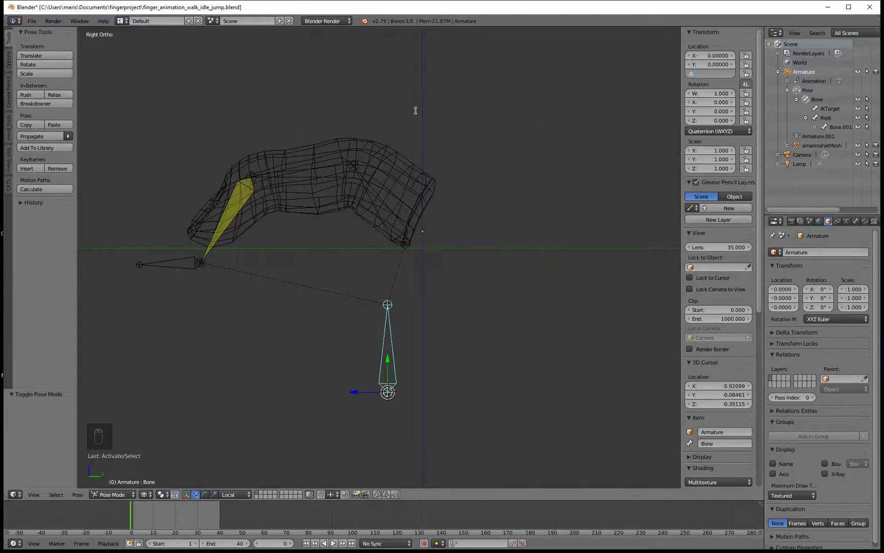
pyautogui.press('BackSpace')
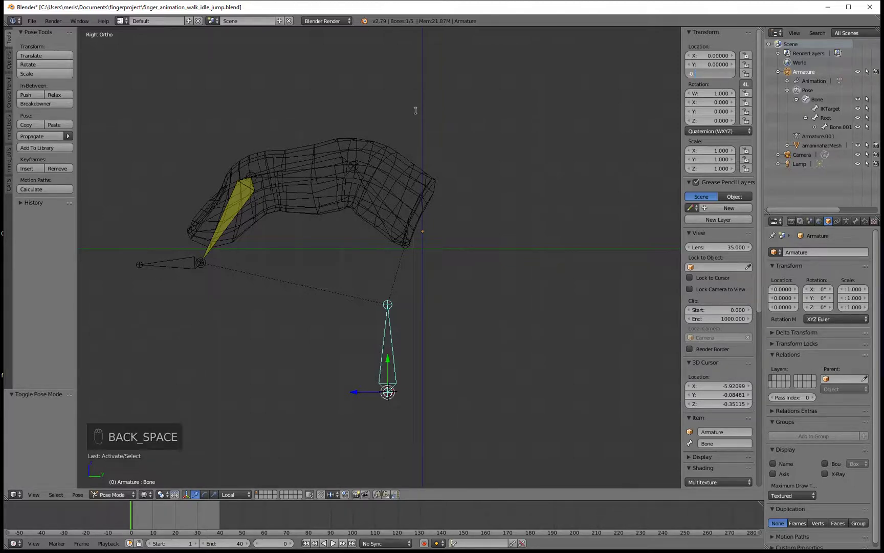
pyautogui.write('.25')
pyautogui.press('Return')
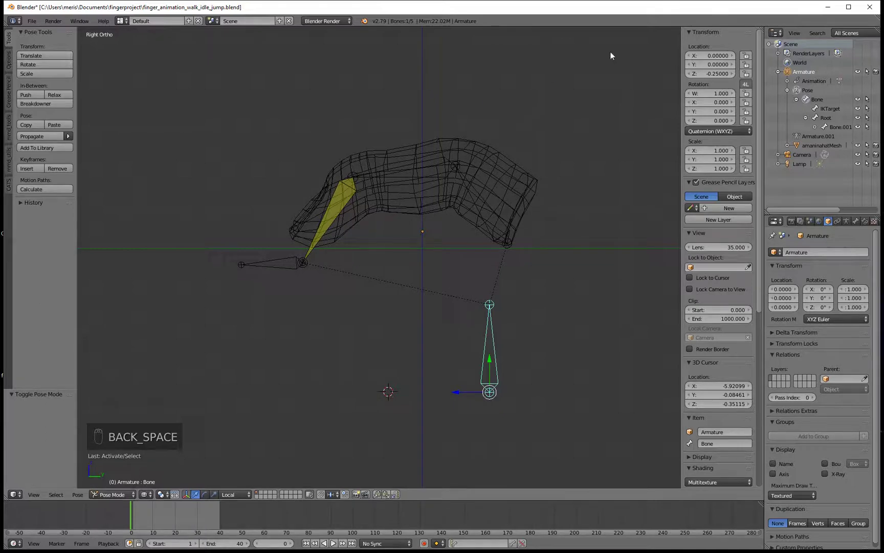
pyautogui.press('i')
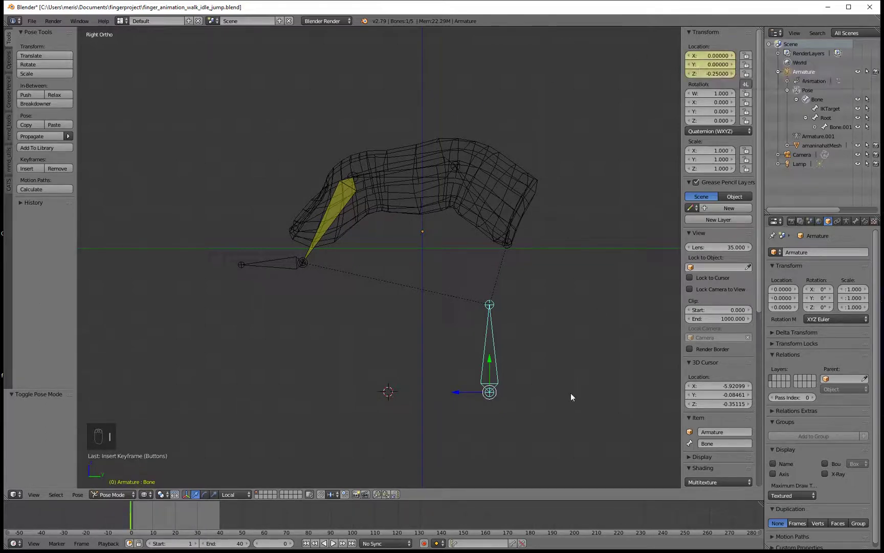
# Keyframe the bone's location at frame 20 with Z 0.
pyautogui.click(175, 520)
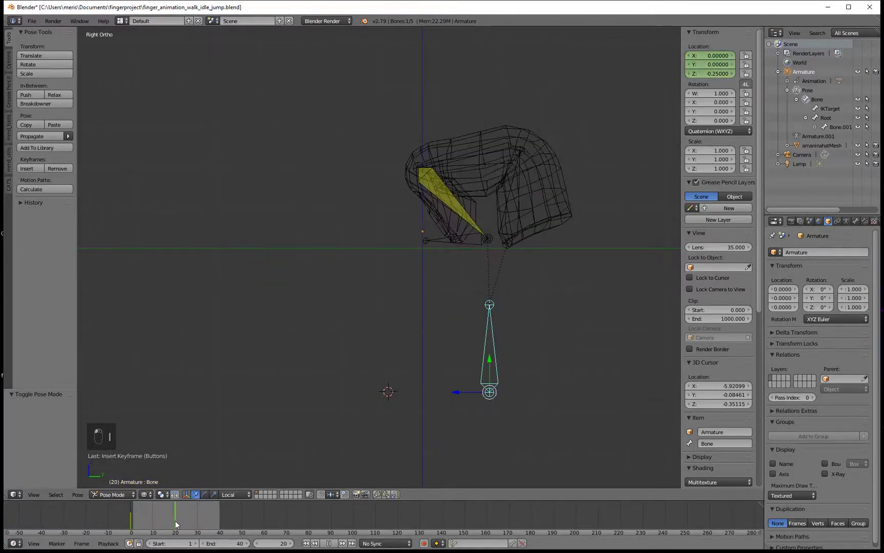
pyautogui.click(714, 74)
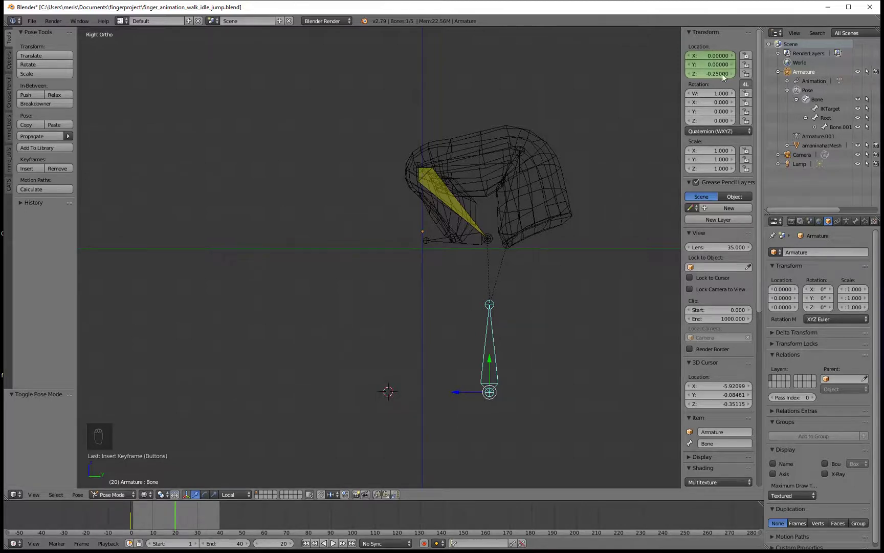
pyautogui.write('0')
pyautogui.press('Return')
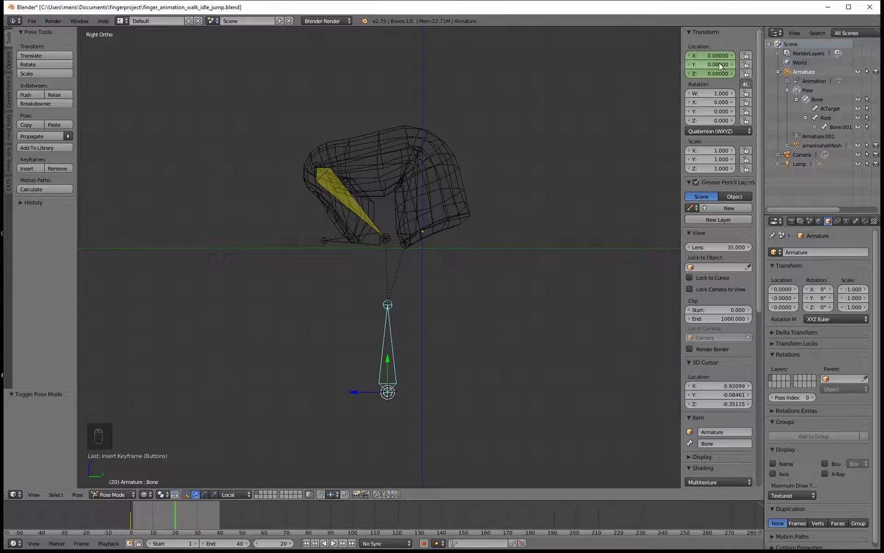
pyautogui.press('i')
# Keyframe the bone's location at frame 40 with Z -0.25.
pyautogui.moveTo(226, 515)
pyautogui.mouseDown()
pyautogui.moveTo(212, 515)
pyautogui.moveTo(220, 516)
pyautogui.mouseUp()
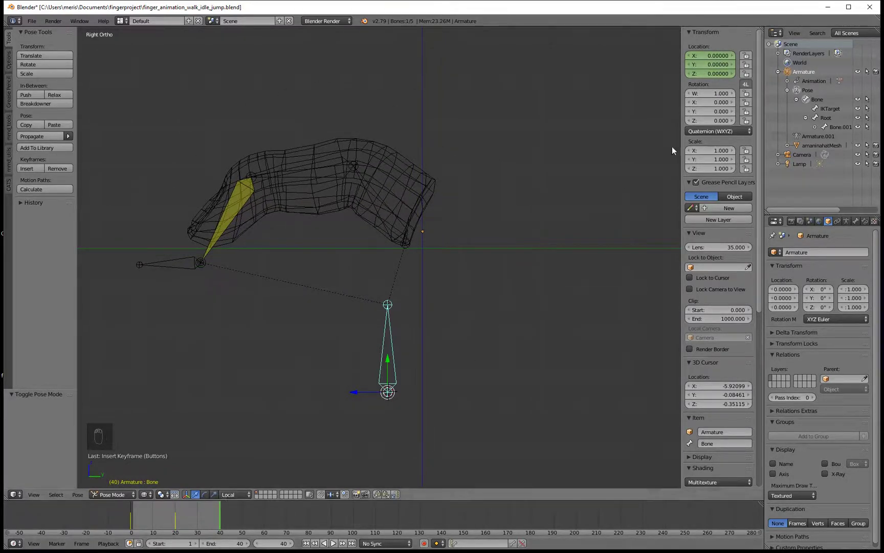
pyautogui.click(709, 73)
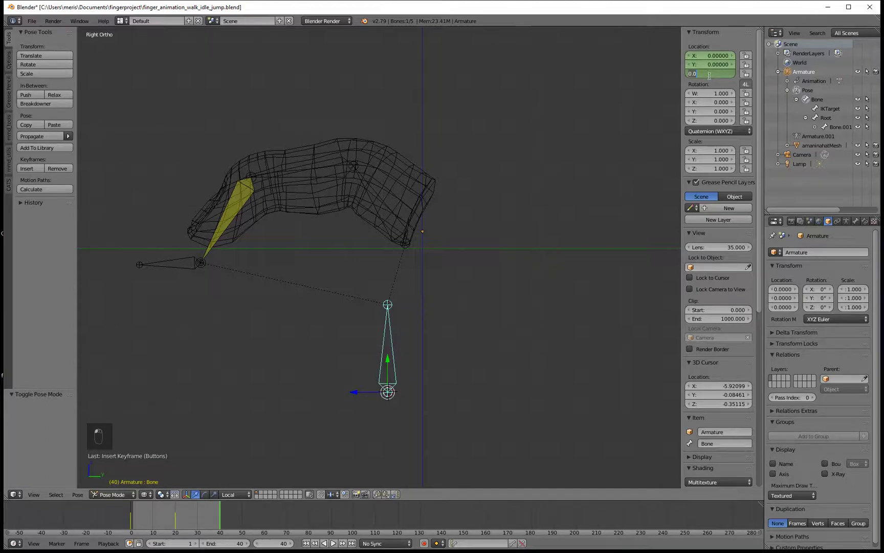
pyautogui.write('-0.25')
pyautogui.press('Return')
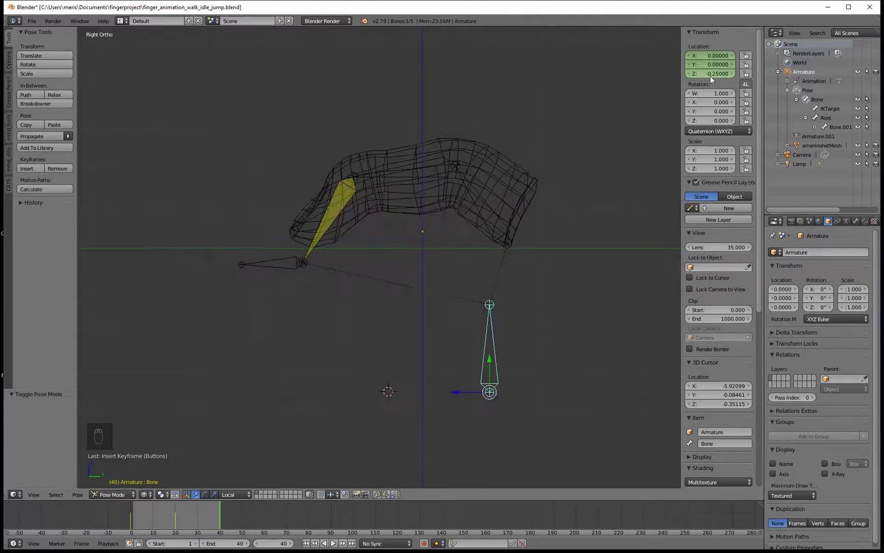
pyautogui.press('i')
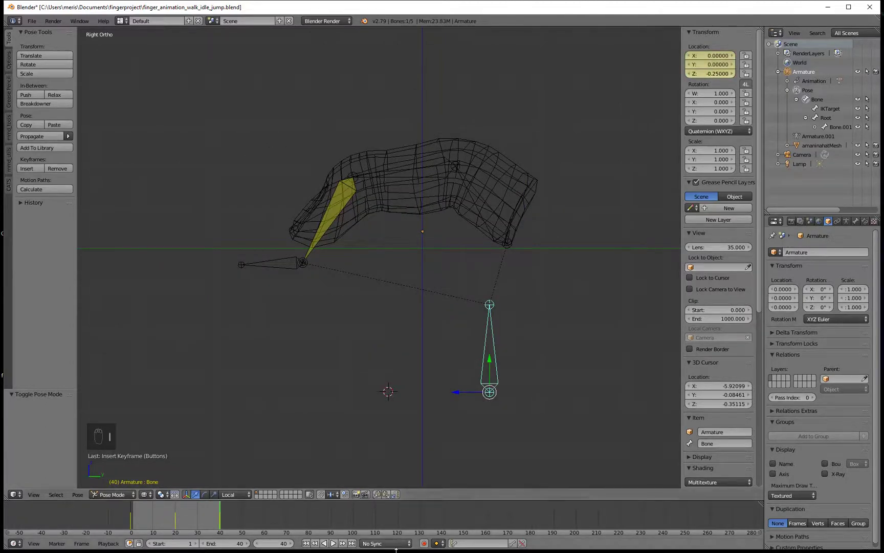
# Play the timeline animation to check that the new keyframes counter the sliding.
pyautogui.click(333, 544)
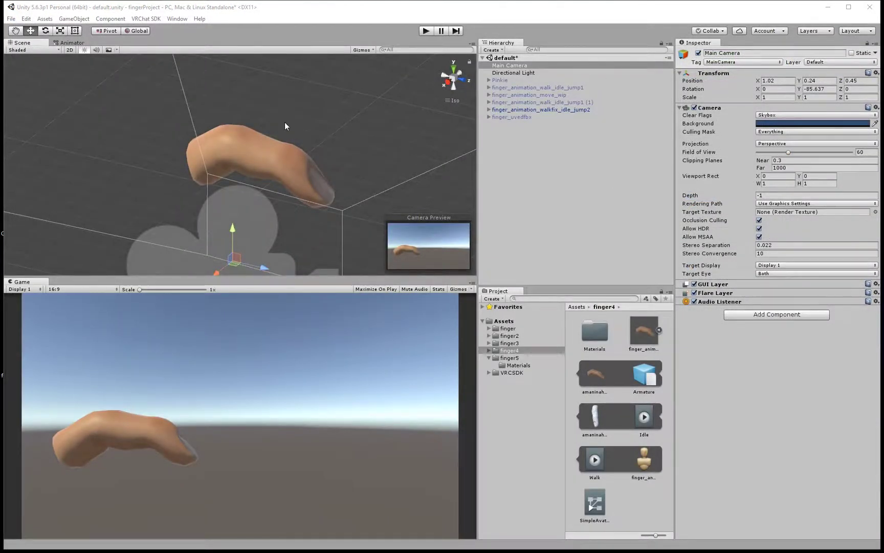
# Orbit the Scene view and select finger_animation_walkfix_idle_jump2 in the Hierarchy to inspect it.
pyautogui.keyDown('alt'); pyautogui.moveTo(285, 126); pyautogui.dragTo(244, 173); pyautogui.keyUp('alt')
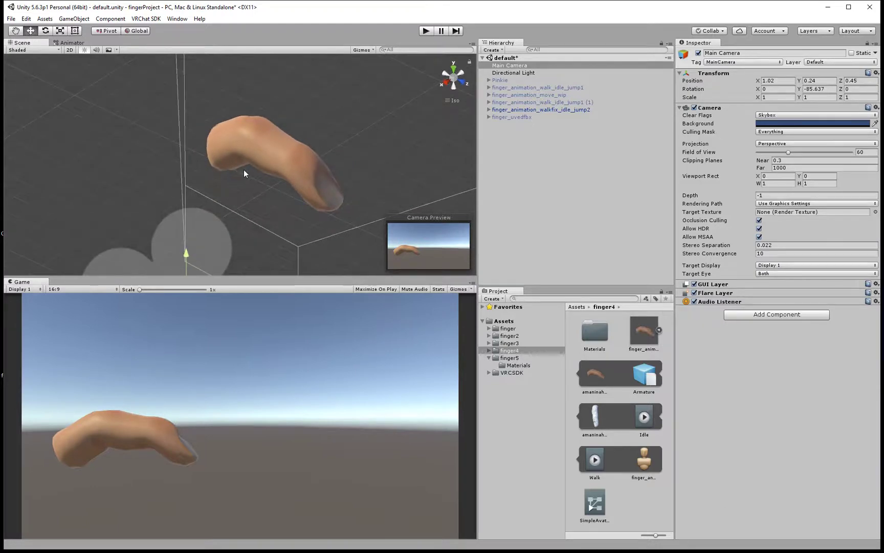
pyautogui.click(542, 111)
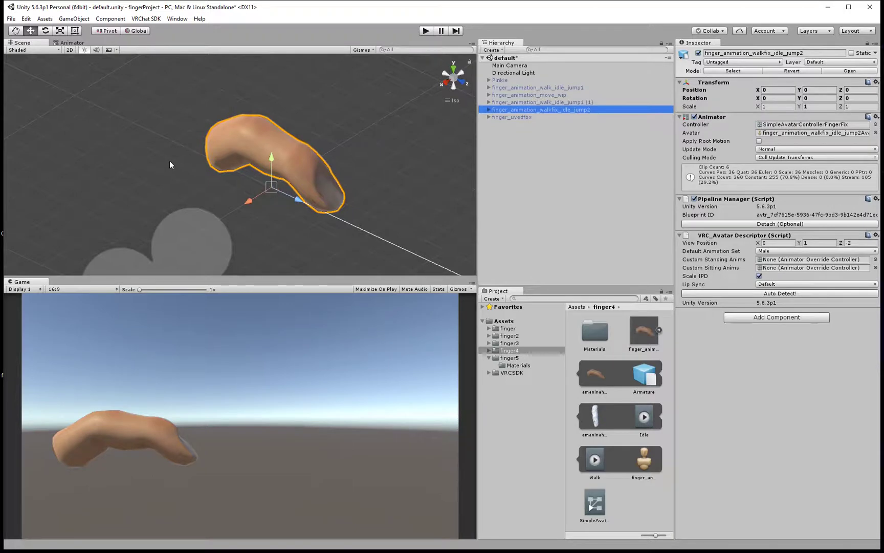
pyautogui.moveTo(169, 161); pyautogui.dragTo(175, 232, button='middle')
pyautogui.click(519, 109)
pyautogui.press('Down')
pyautogui.press('Up')
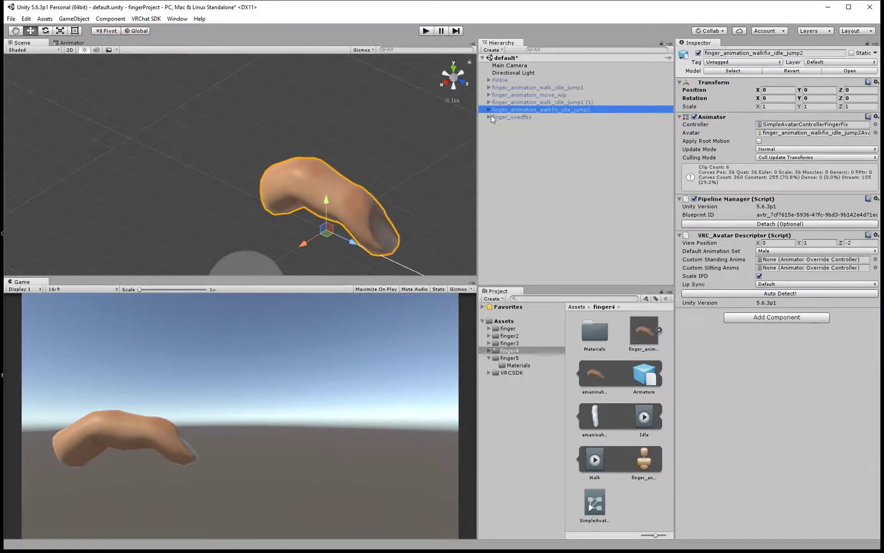
# Open the Animation Layer Blend Tree of SimpleAvatarControllerFingerFix in the Animator.
pyautogui.click(796, 125)
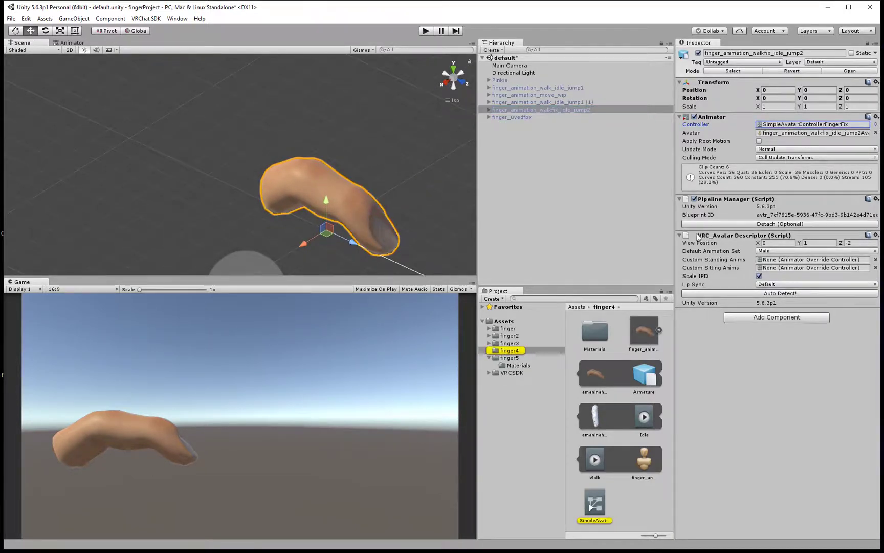
pyautogui.doubleClick(595, 509)
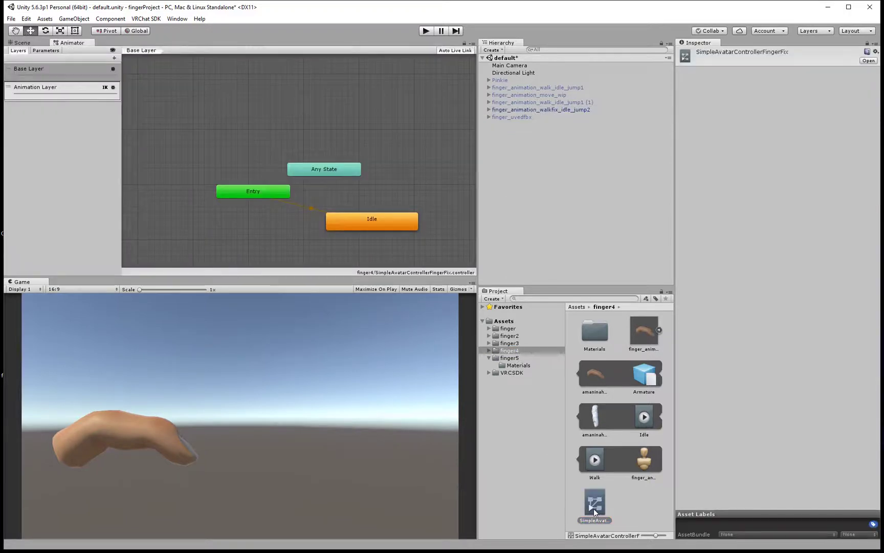
pyautogui.click(23, 89)
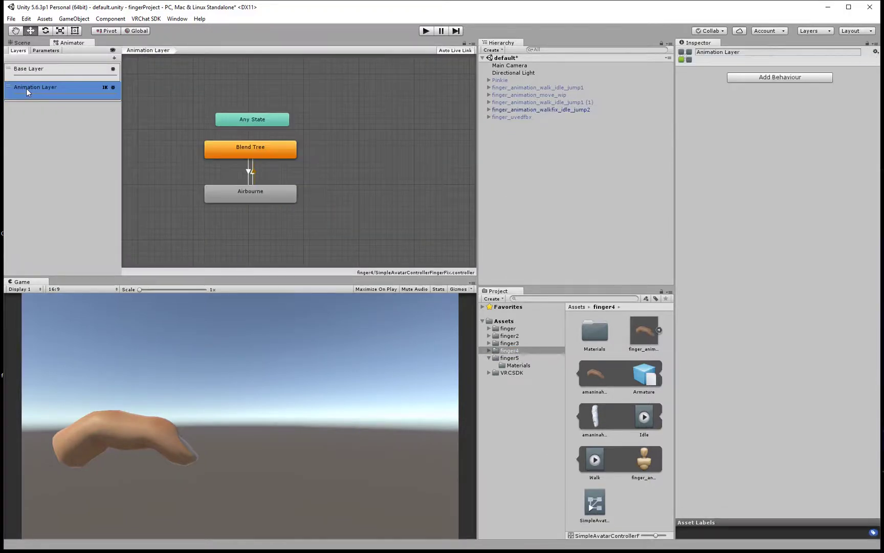
pyautogui.doubleClick(219, 148)
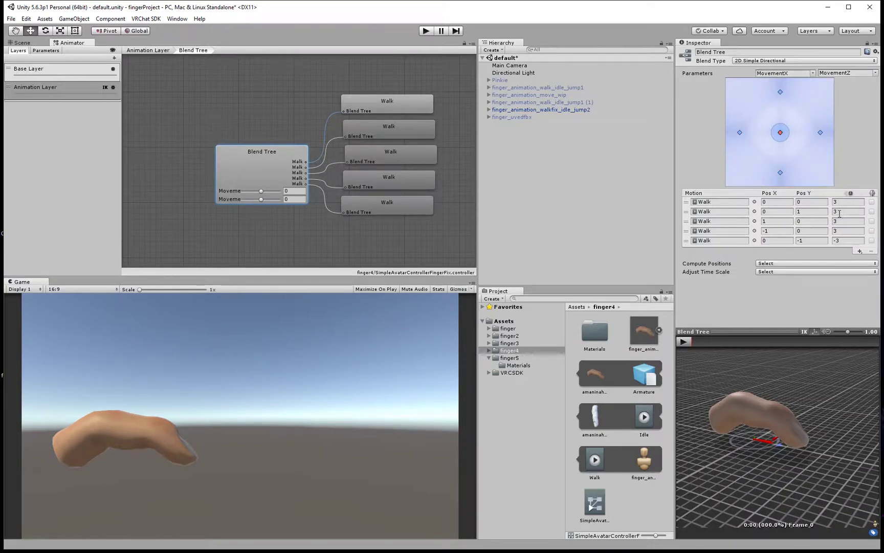
# Set each Walk motion's speed to 3, with -3 for the backward walk.
pyautogui.click(839, 239)
pyautogui.click(836, 210)
pyautogui.click(837, 202)
pyautogui.click(845, 231)
pyautogui.click(837, 240)
pyautogui.moveTo(408, 233); pyautogui.dragTo(396, 229, button='middle')
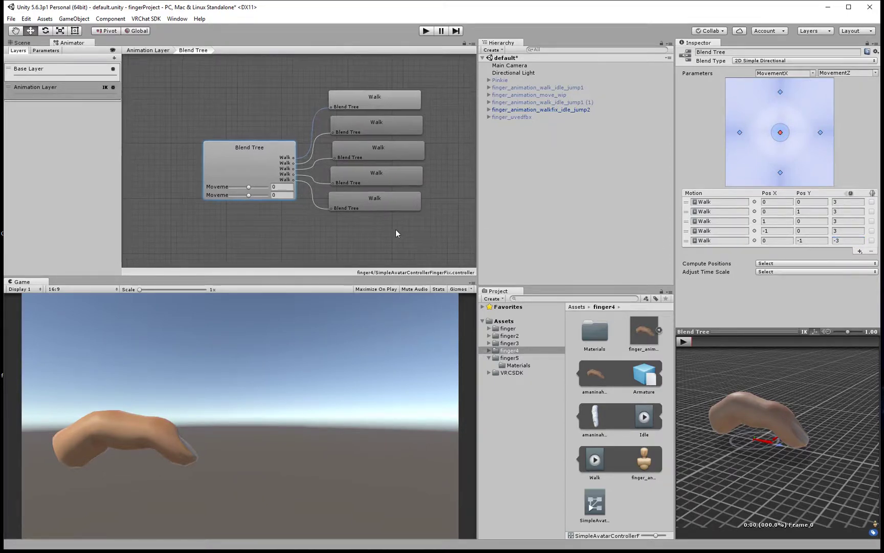
pyautogui.click(372, 134)
pyautogui.click(328, 156)
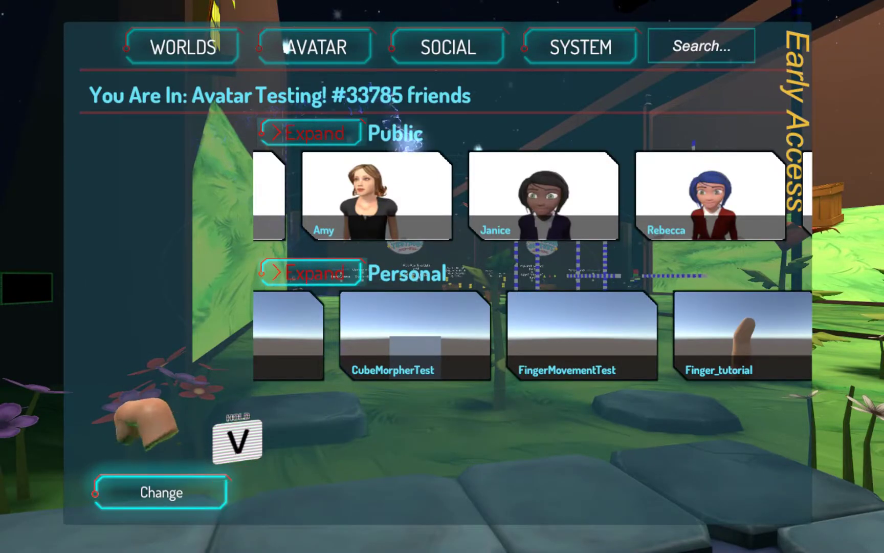
# Unmute the microphone with V to return to the Avatar Testing world.
pyautogui.press('v')
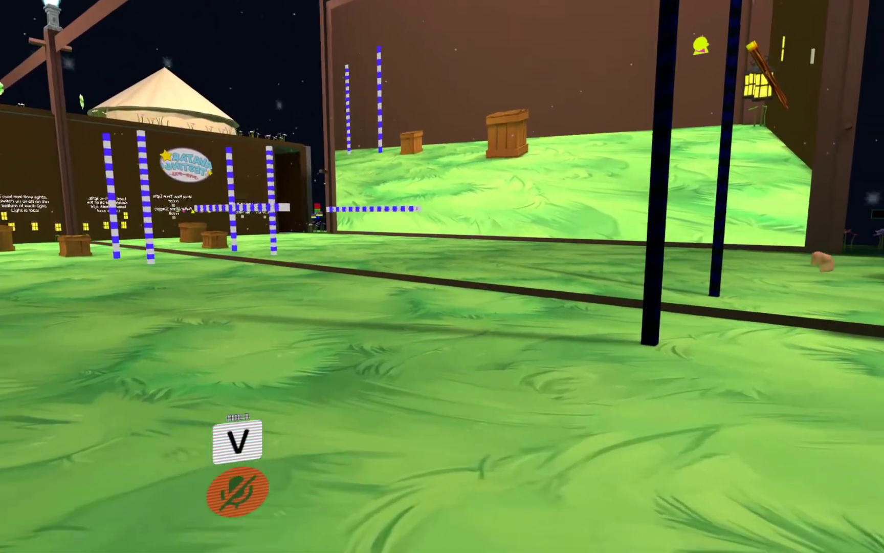
# Walk the finger avatar forward into the testing area, then backward to watch its walk in the mirror.
pyautogui.press('v')
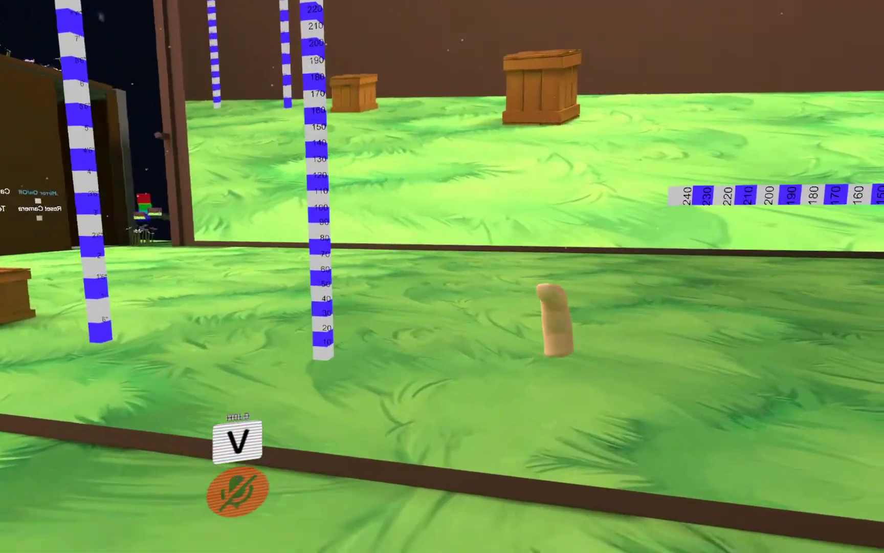
pyautogui.press('s')
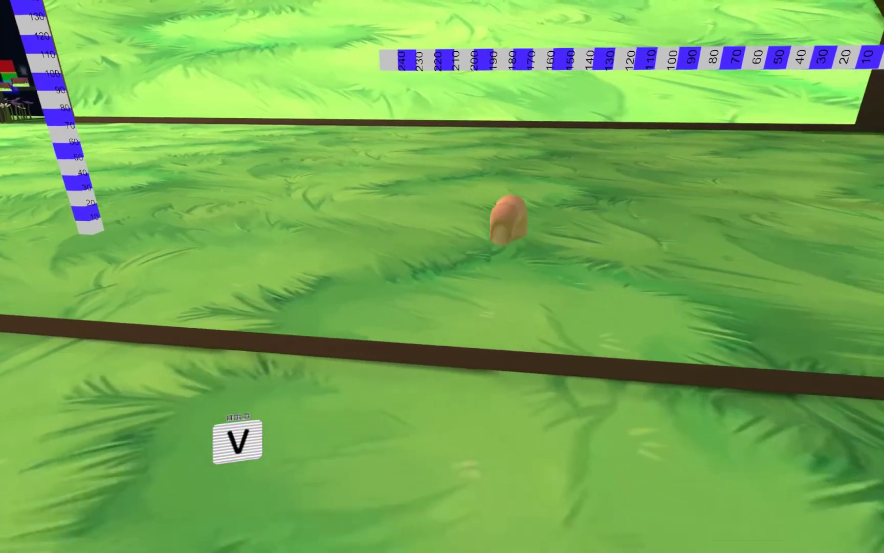